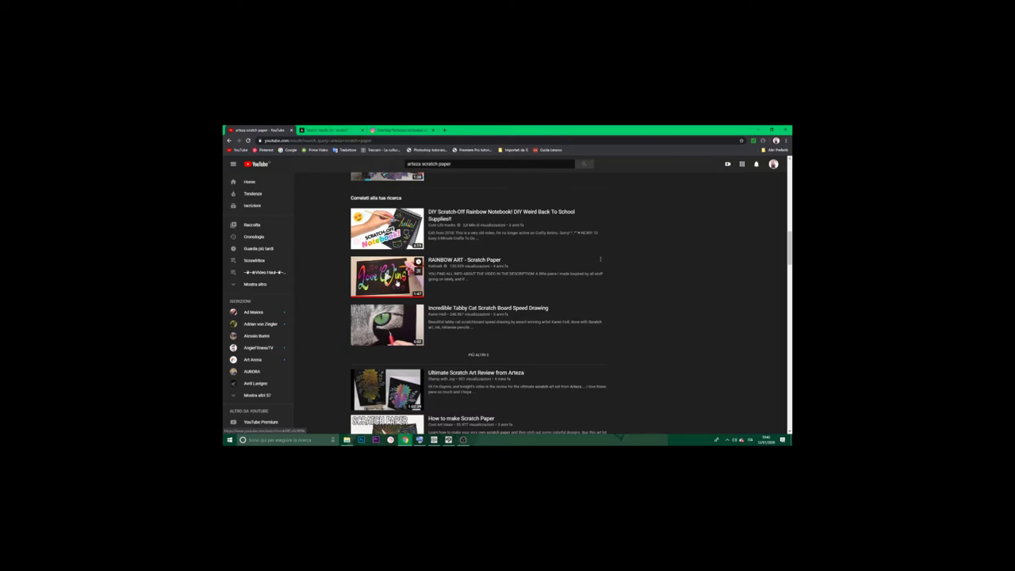
Examine scratch paper art in the YouTube results, the Instagram hashtag page and the Arteza product search.
scroll(396, 284, down, 5)
scroll(396, 284, down, 3)
scroll(396, 283, up, 2)
scroll(396, 284, up, 4)
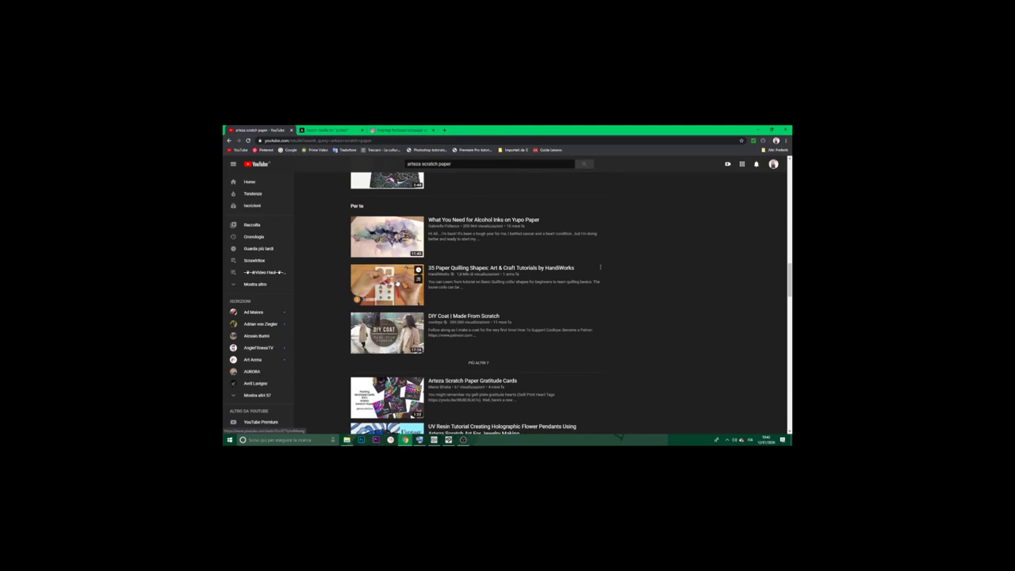
scroll(397, 284, up, 3)
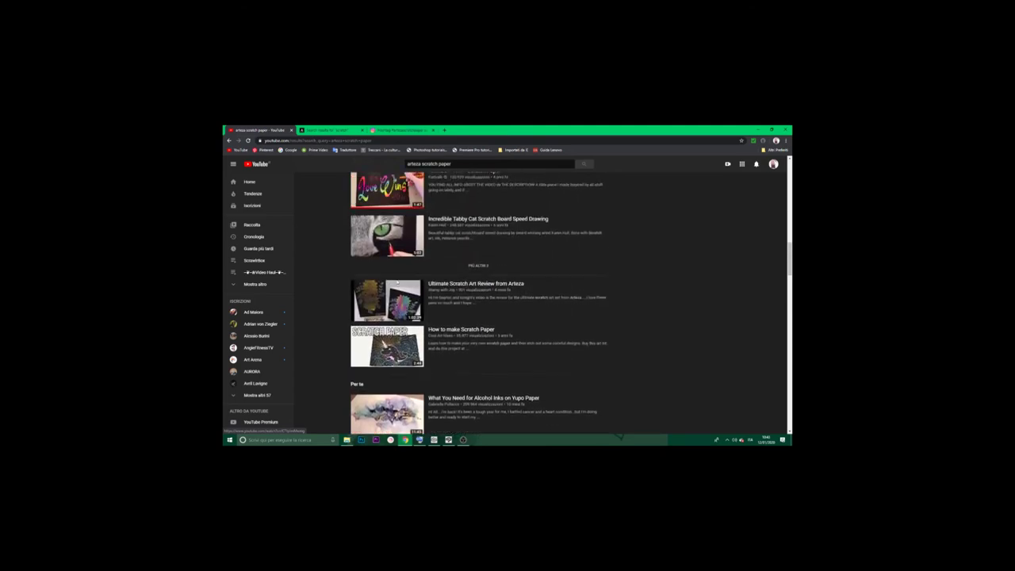
click(398, 133)
scroll(421, 347, up, 3)
scroll(420, 347, up, 1)
scroll(419, 348, down, 2)
scroll(419, 347, down, 3)
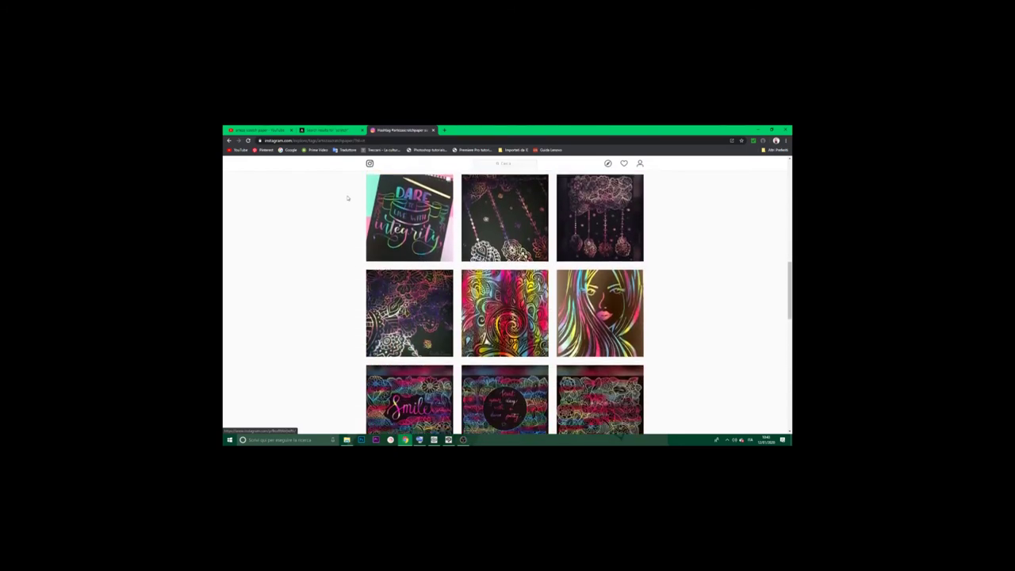
key(ctrl+shift+Tab)
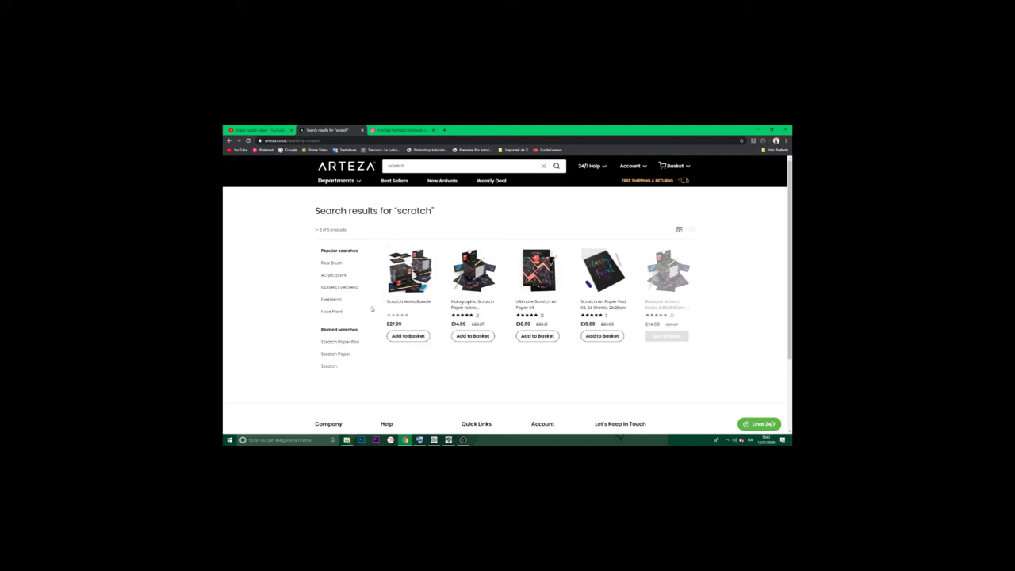
Switch to Clip Studio Paint and examine the scratch artwork together with the Gradient tool's rainbow settings.
click(446, 438)
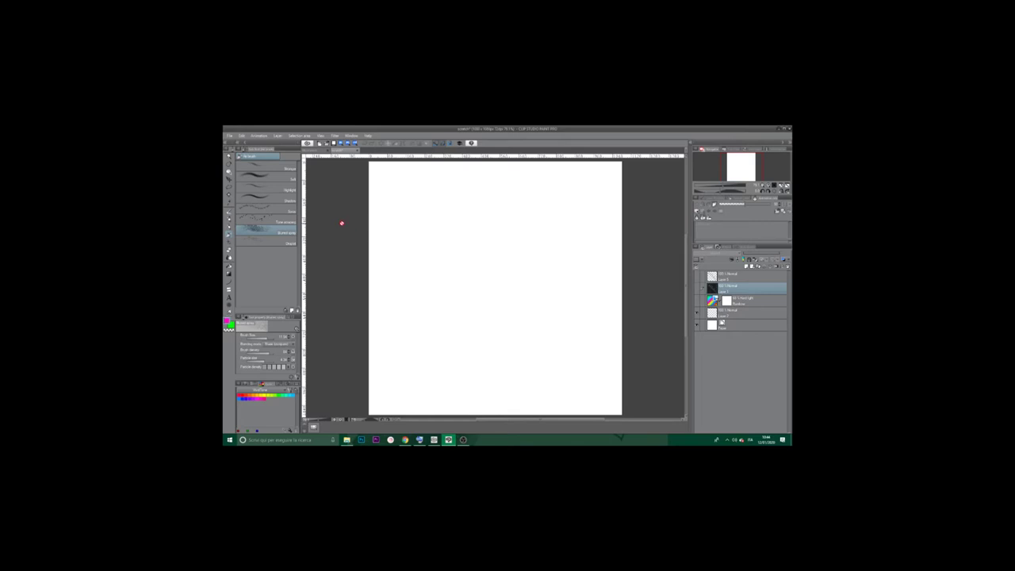
scroll(330, 274, down, 1)
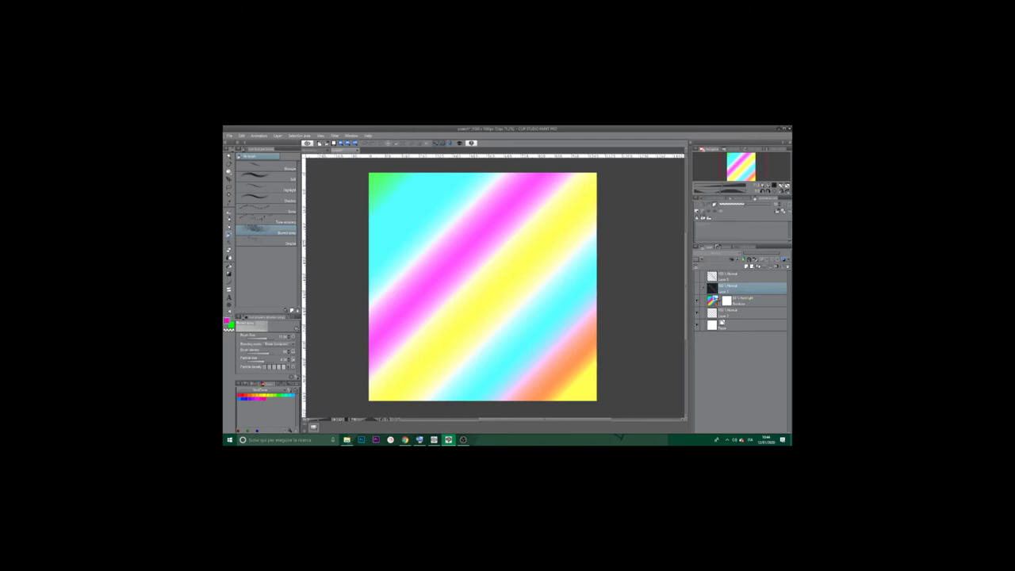
key(g)
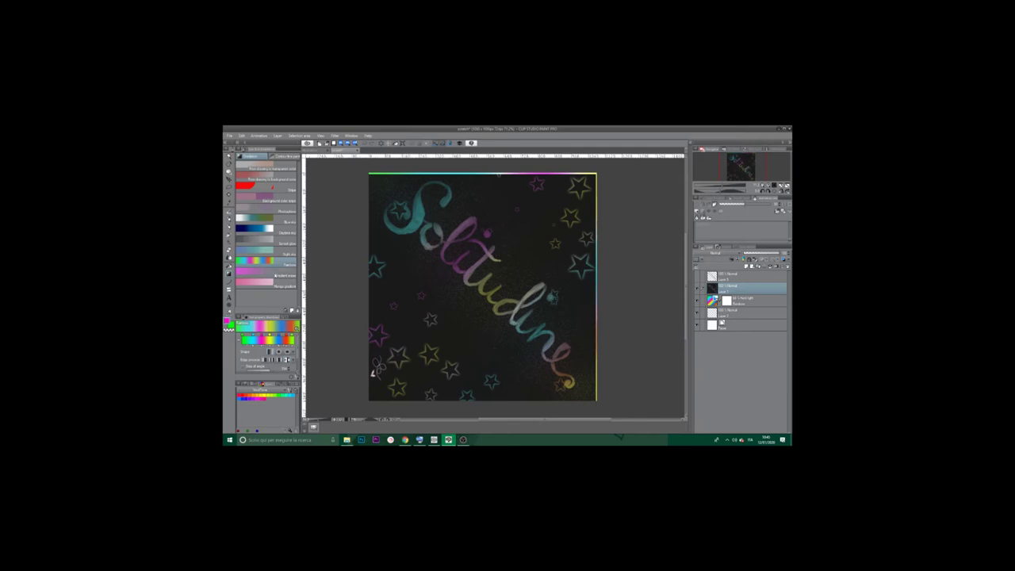
Return to the scratching brush and examine its blending mode options, leaving the mode as set.
key(b)
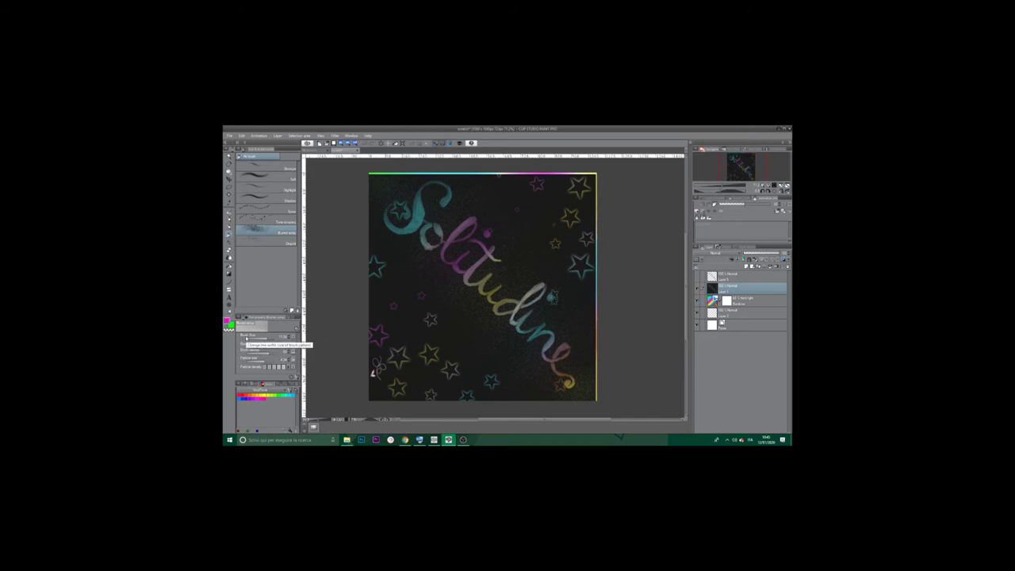
click(271, 345)
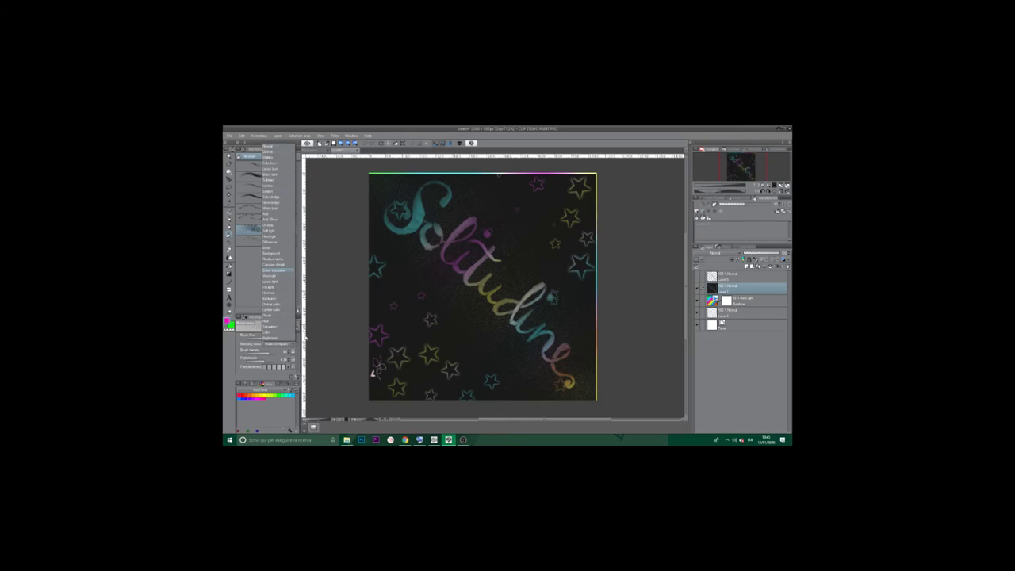
click(306, 337)
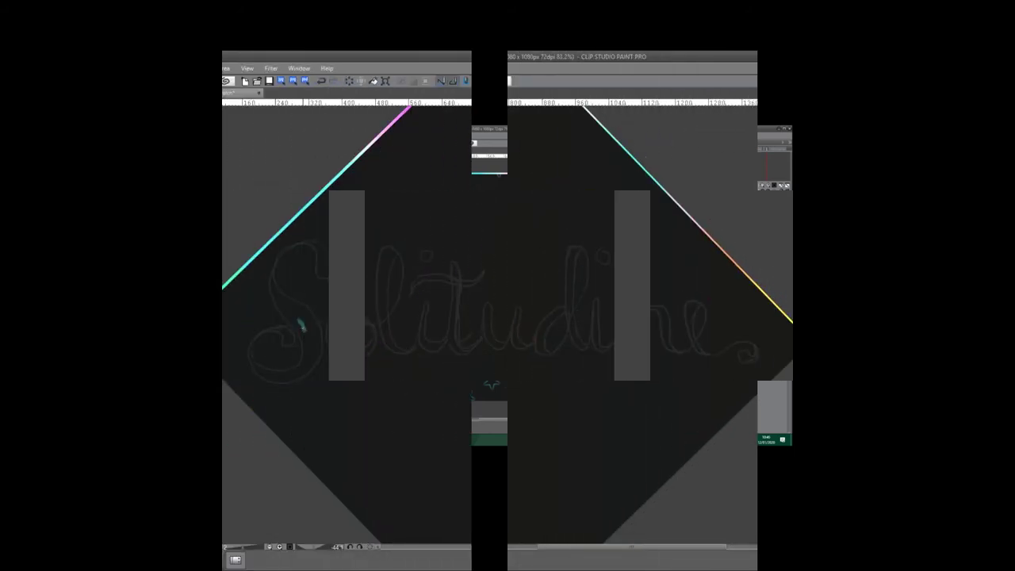
Scratch away the black inside the sketched capital S, from its lower curl up to the top hook.
mouse_move(301, 321)
mouse_down()
mouse_move(315, 329)
mouse_move(306, 365)
mouse_move(319, 353)
mouse_move(320, 329)
mouse_move(253, 358)
mouse_move(268, 372)
mouse_move(295, 370)
mouse_move(303, 359)
mouse_move(258, 371)
mouse_move(285, 379)
mouse_move(305, 371)
mouse_move(260, 371)
mouse_move(250, 348)
mouse_move(276, 329)
mouse_move(289, 344)
mouse_up()
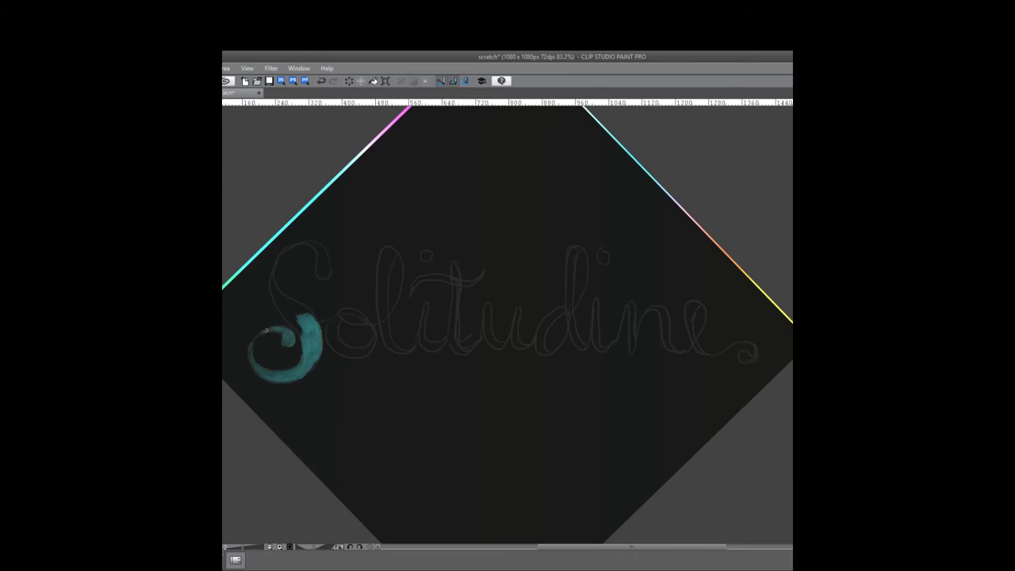
mouse_move(271, 281)
mouse_down()
mouse_move(303, 338)
mouse_move(283, 306)
mouse_move(312, 315)
mouse_up()
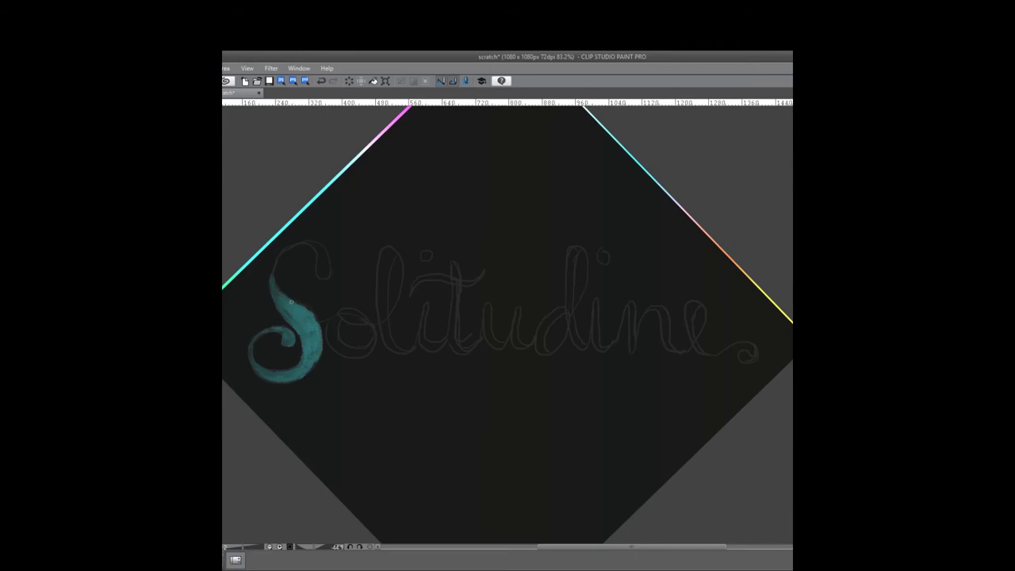
mouse_move(270, 281)
mouse_down()
mouse_move(282, 253)
mouse_move(311, 243)
mouse_move(327, 265)
mouse_move(321, 277)
mouse_move(321, 255)
mouse_up()
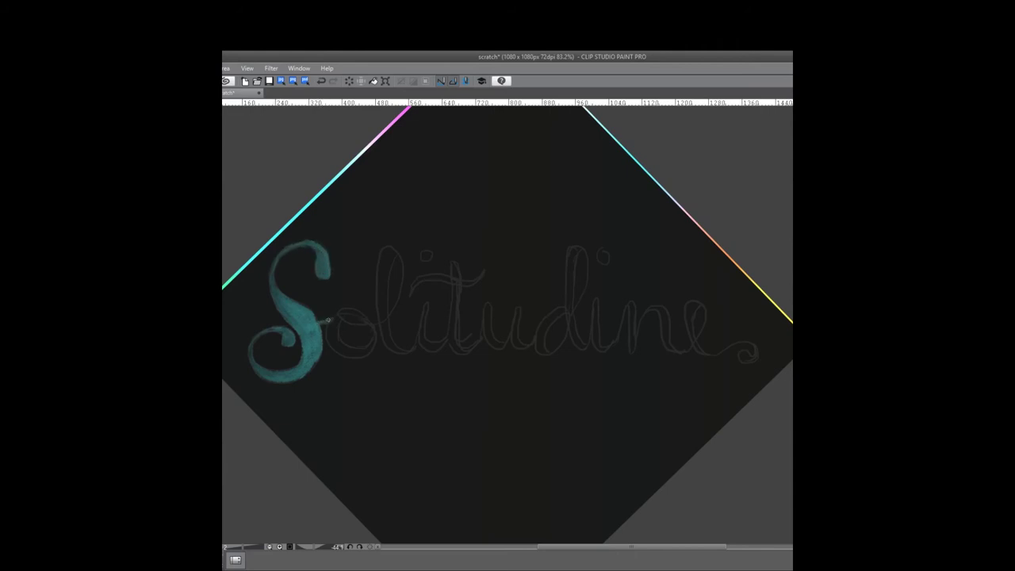
Scratch in the letters "olit" of "Solitudine" along the sketch, including the first i's dot.
mouse_move(332, 325)
mouse_down()
mouse_move(327, 334)
mouse_move(333, 322)
mouse_move(344, 349)
mouse_move(369, 354)
mouse_move(374, 335)
mouse_move(350, 314)
mouse_up()
mouse_move(369, 327)
mouse_down()
mouse_move(341, 312)
mouse_move(371, 333)
mouse_move(395, 305)
mouse_up()
mouse_move(394, 254)
mouse_down()
mouse_move(392, 304)
mouse_move(396, 256)
mouse_move(381, 257)
mouse_move(383, 292)
mouse_move(392, 257)
mouse_move(382, 314)
mouse_move(386, 263)
mouse_up()
drag(384, 326, 398, 352)
mouse_move(425, 305)
mouse_down()
mouse_move(428, 345)
mouse_move(421, 338)
mouse_move(449, 339)
mouse_up()
mouse_move(411, 288)
mouse_down()
mouse_move(460, 282)
mouse_move(484, 271)
mouse_move(452, 265)
mouse_move(467, 355)
mouse_up()
drag(454, 283, 462, 354)
mouse_move(452, 323)
mouse_down()
mouse_move(451, 278)
mouse_move(477, 342)
mouse_up()
drag(427, 253, 427, 255)
Scratch in the remaining letters "udine" with the second i's dot and the final curled tail.
drag(600, 252, 604, 256)
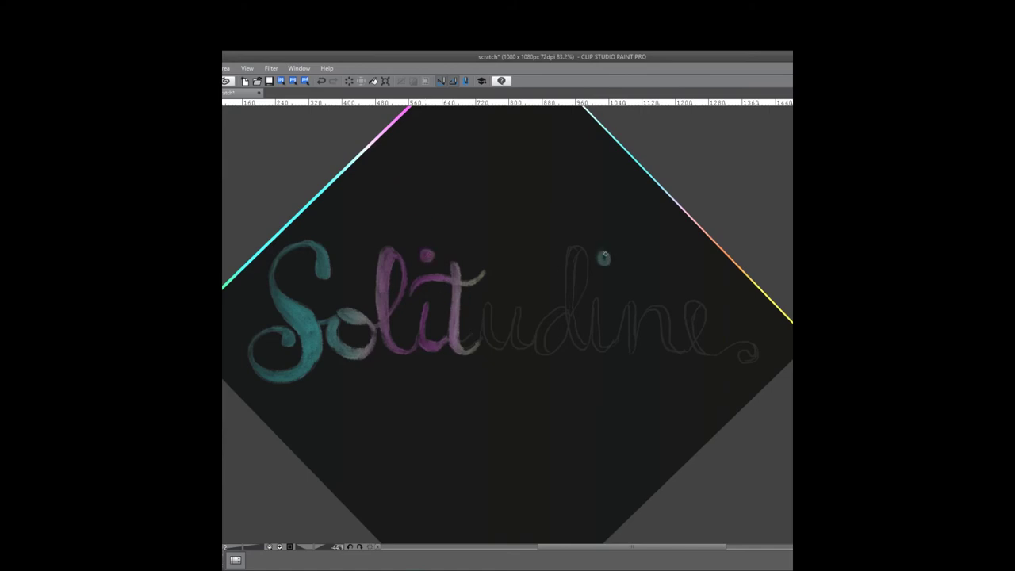
mouse_move(483, 335)
mouse_down()
mouse_move(487, 308)
mouse_move(492, 344)
mouse_move(506, 345)
mouse_move(517, 309)
mouse_move(521, 347)
mouse_move(558, 313)
mouse_move(549, 315)
mouse_move(539, 346)
mouse_move(561, 312)
mouse_move(539, 350)
mouse_move(565, 334)
mouse_up()
mouse_move(575, 261)
mouse_down()
mouse_move(574, 249)
mouse_move(568, 283)
mouse_move(573, 263)
mouse_move(586, 348)
mouse_move(585, 263)
mouse_move(588, 284)
mouse_move(575, 346)
mouse_move(587, 347)
mouse_move(596, 300)
mouse_move(596, 348)
mouse_move(631, 329)
mouse_move(631, 352)
mouse_move(640, 319)
mouse_move(659, 308)
mouse_move(668, 347)
mouse_move(665, 337)
mouse_move(683, 353)
mouse_move(700, 327)
mouse_move(687, 303)
mouse_move(690, 339)
mouse_move(693, 311)
mouse_move(691, 327)
mouse_move(723, 354)
mouse_move(742, 343)
mouse_move(757, 350)
mouse_move(747, 360)
mouse_up()
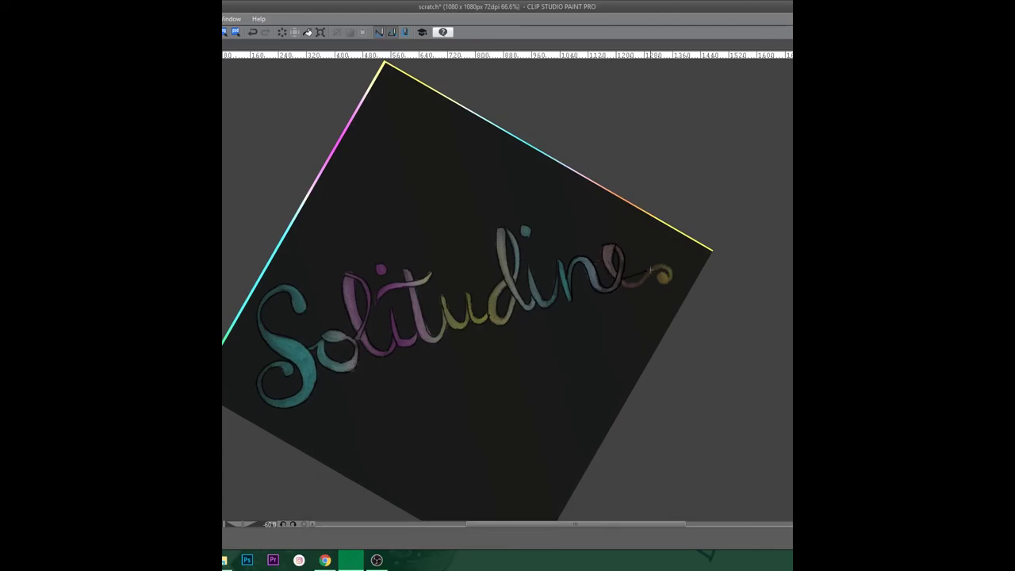
Outline the curled tail of the final e with thin dark strokes and refine the edges of the n and d.
mouse_move(646, 273)
mouse_down()
mouse_move(672, 268)
mouse_move(654, 257)
mouse_move(632, 288)
mouse_move(618, 284)
mouse_move(647, 281)
mouse_move(632, 294)
mouse_move(657, 265)
mouse_up()
drag(659, 276, 668, 272)
drag(655, 269, 671, 276)
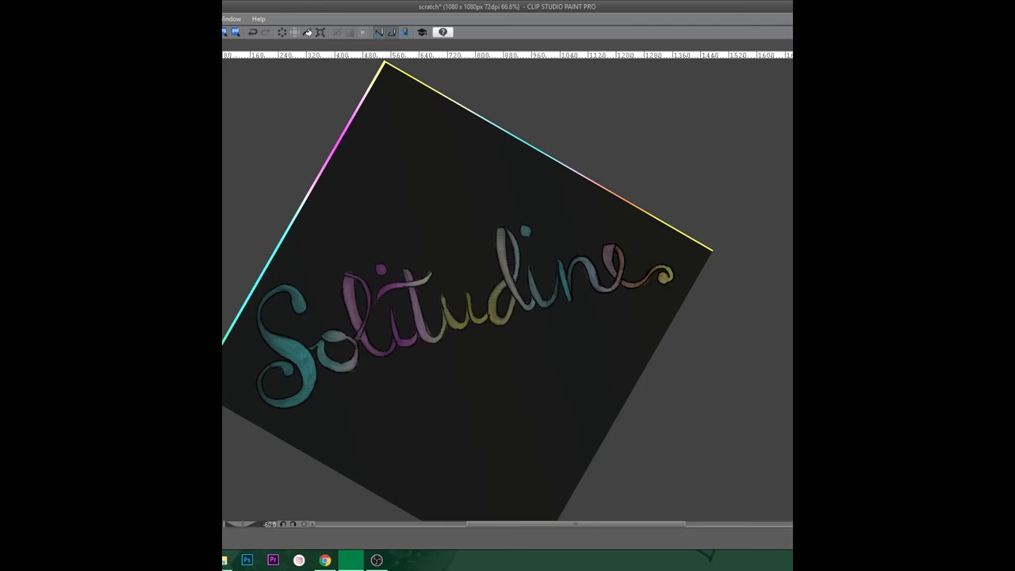
drag(596, 272, 597, 284)
drag(501, 235, 504, 273)
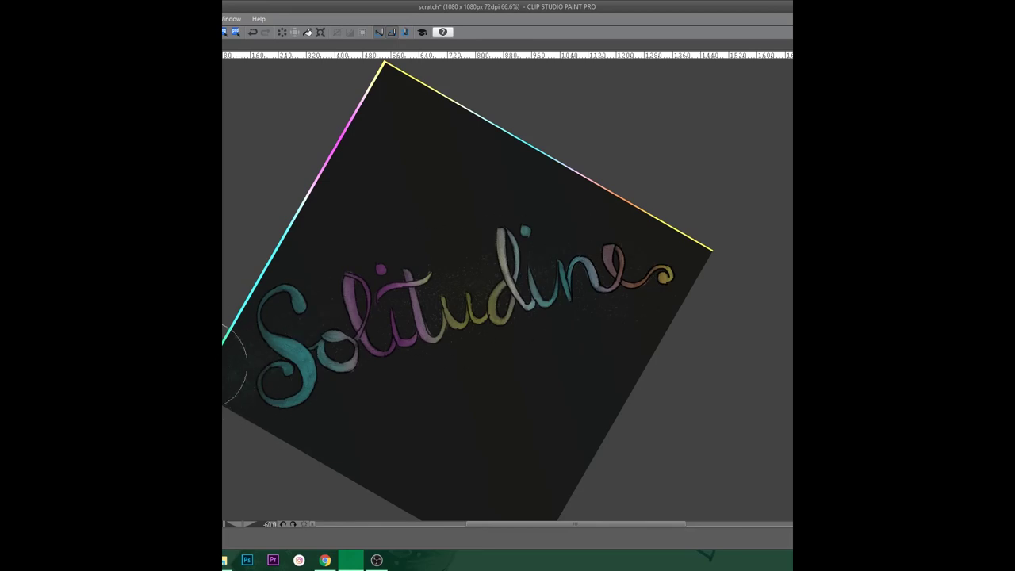
Spatter fine speckles around the lettering and stamp four stars in the canvas corner above the word.
mouse_move(591, 297)
mouse_down()
mouse_move(396, 328)
mouse_move(423, 356)
mouse_move(610, 318)
mouse_move(686, 234)
mouse_move(673, 293)
mouse_move(690, 234)
mouse_move(598, 210)
mouse_move(446, 242)
mouse_move(282, 251)
mouse_move(595, 214)
mouse_move(305, 348)
mouse_move(466, 348)
mouse_move(344, 323)
mouse_move(403, 328)
mouse_move(666, 284)
mouse_move(321, 359)
mouse_up()
click(389, 97)
click(351, 154)
click(470, 129)
click(426, 146)
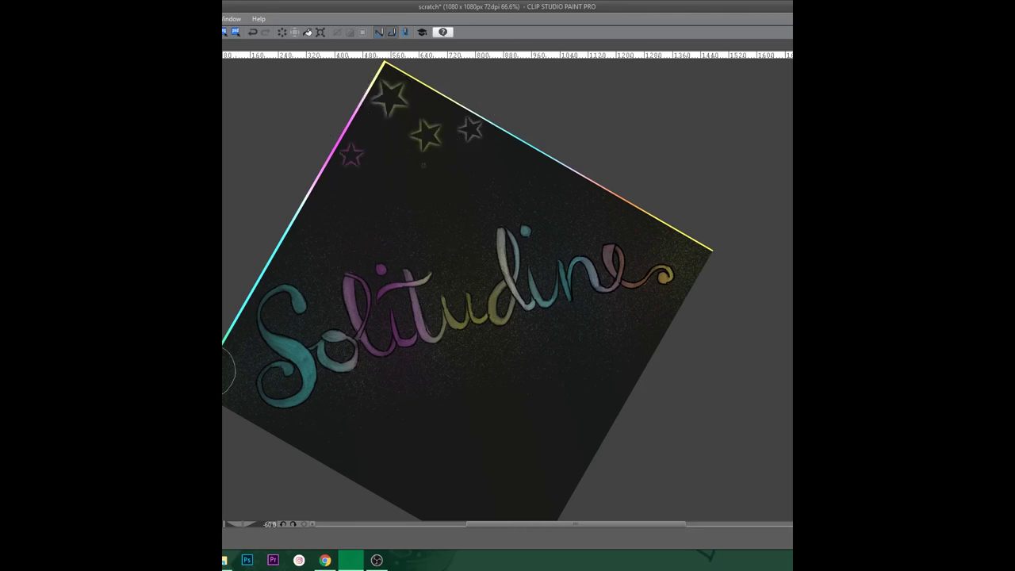
Stamp nine stars of varying sizes across the black area below the lettering.
scroll(702, 307, down, 3)
click(407, 378)
click(482, 413)
click(547, 349)
click(527, 438)
click(457, 336)
click(435, 418)
click(596, 300)
click(597, 348)
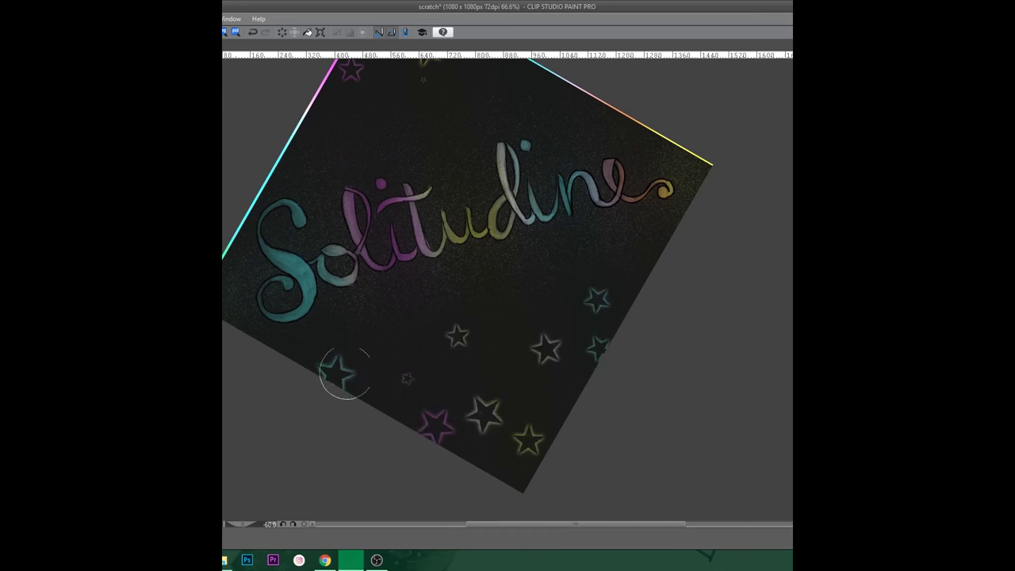
click(335, 372)
Fill gaps with six more stars, three above the lettering and three below it.
scroll(379, 224, up, 3)
click(370, 216)
click(452, 189)
click(504, 171)
click(566, 495)
click(415, 427)
click(505, 458)
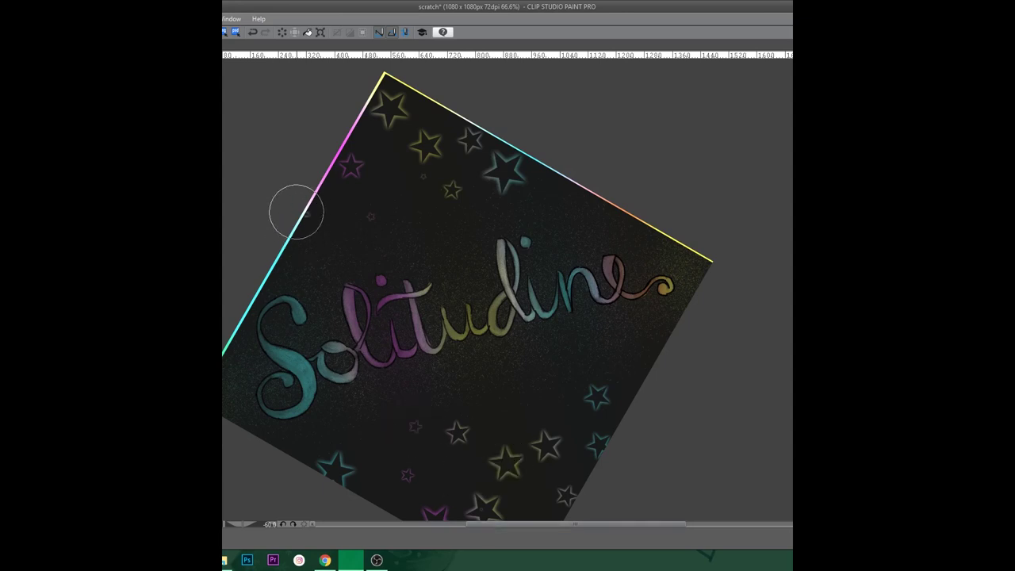
Add small stars by the second i's dot, under the final e's tail and in the S's lower curl.
click(525, 238)
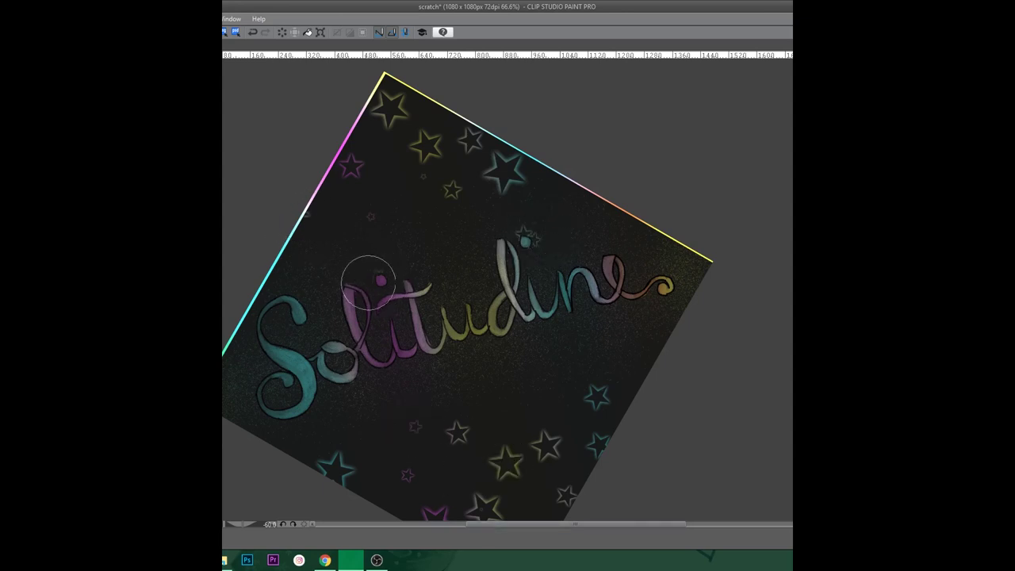
click(659, 301)
click(275, 388)
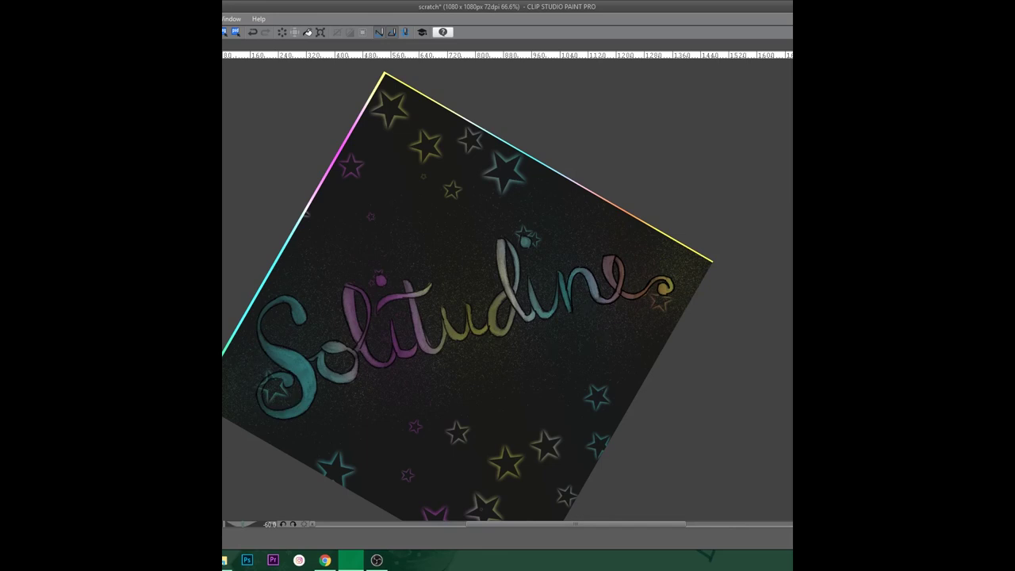
Draw a small looped signature with a filled heart beneath it among the stars near the canvas's lower corner.
scroll(432, 442, down, 3)
drag(471, 425, 488, 449)
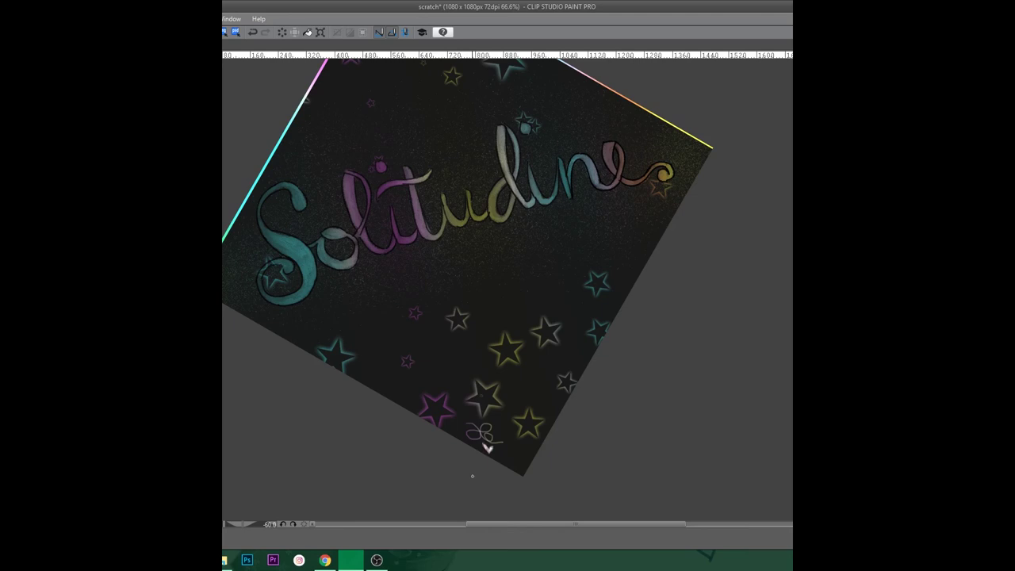
drag(487, 449, 483, 505)
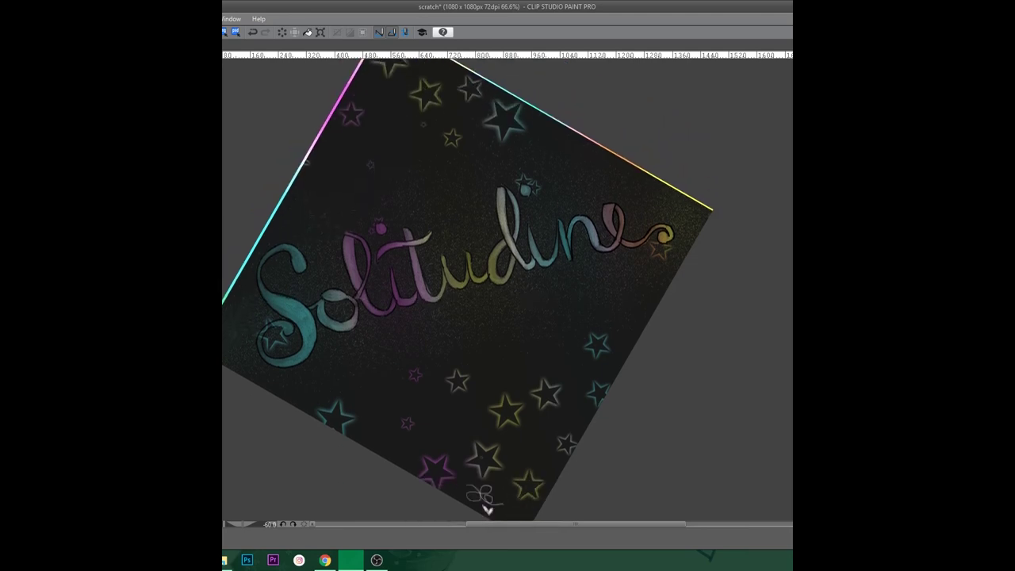